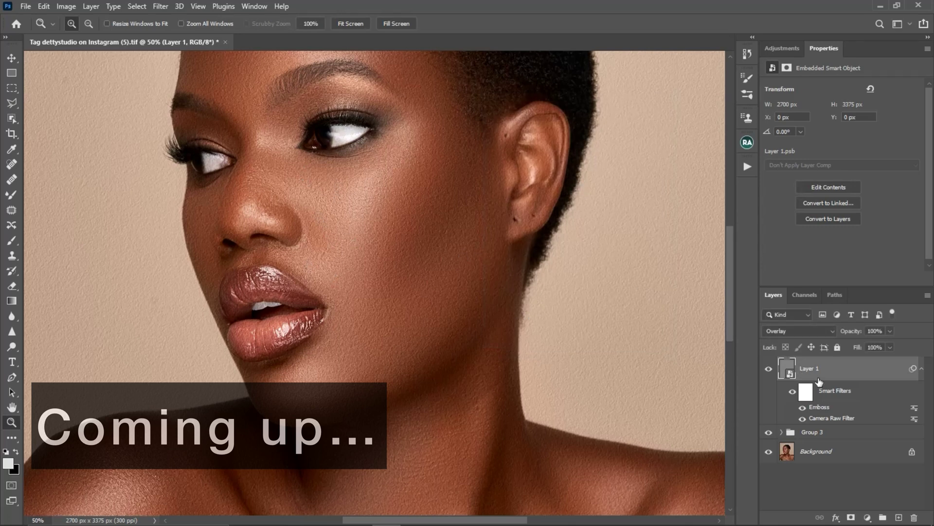
Toggle the texture layer off and on, then zoom in to inspect the cheek.
left_click(769, 370)
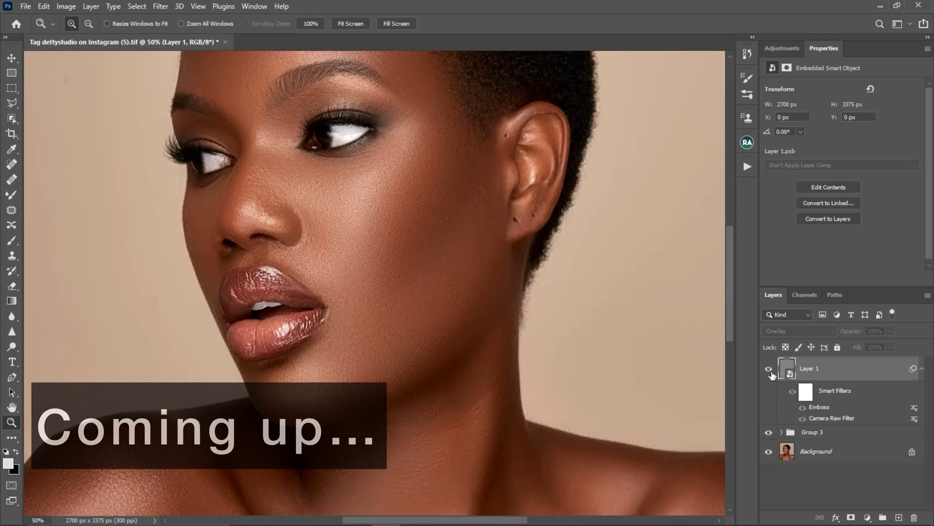
left_click(769, 370)
left_click(370, 227)
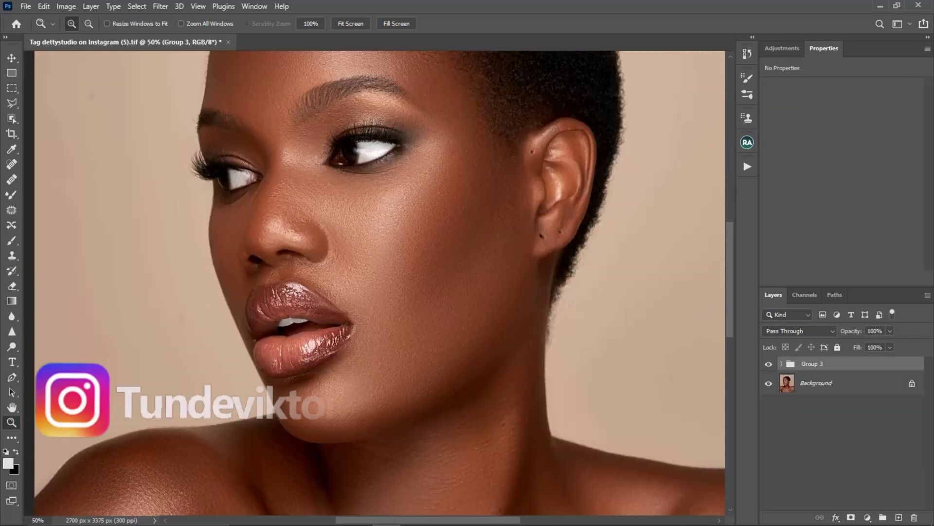
left_click_drag(371, 271, 365, 244)
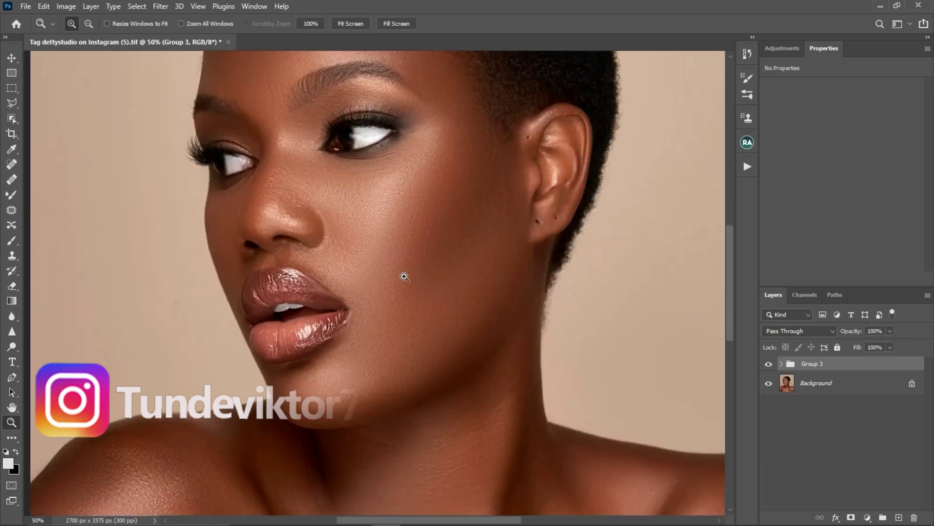
left_click(382, 250)
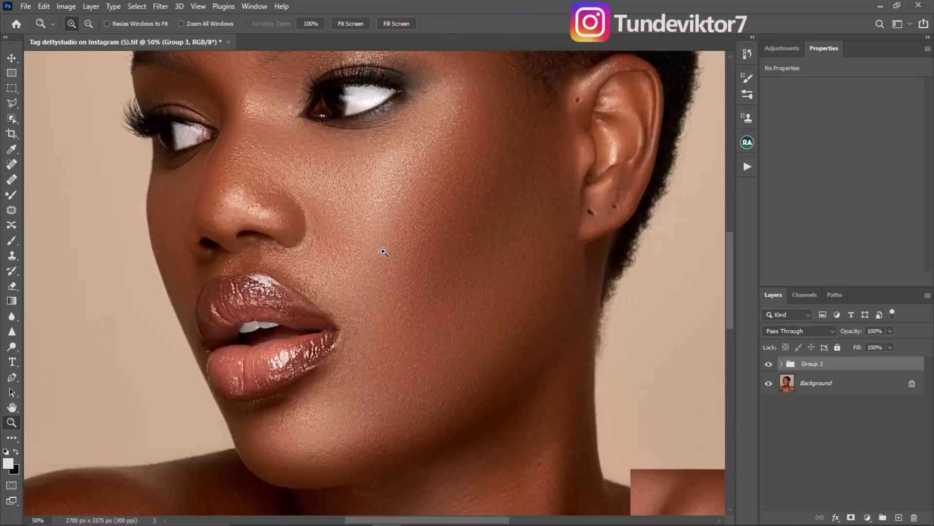
left_click(381, 337)
left_click_drag(380, 292, 379, 321)
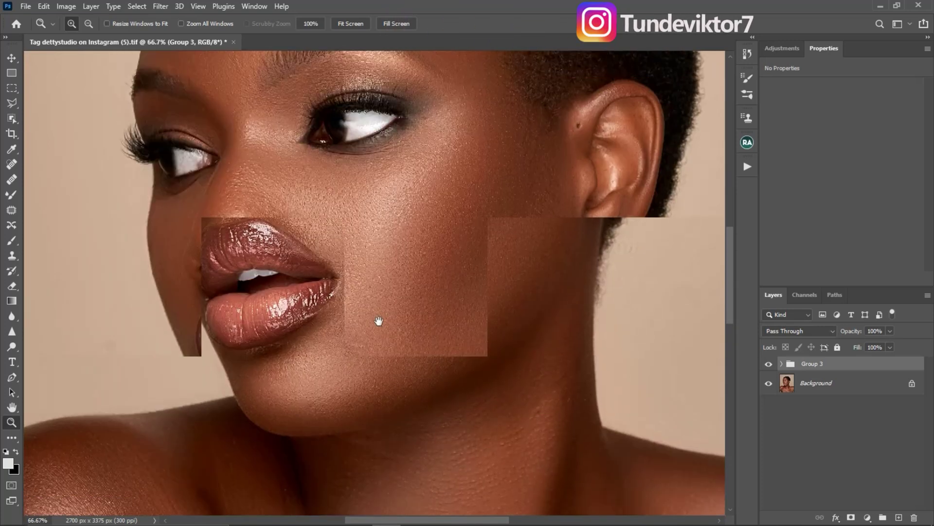
left_click(374, 292, "alt")
left_click_drag(378, 285, 337, 229)
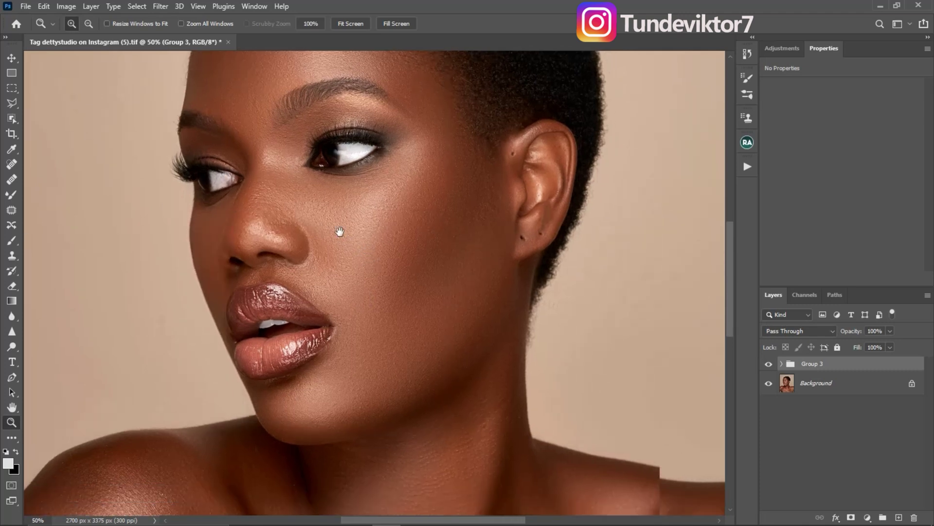
left_click_drag(392, 253, 392, 275)
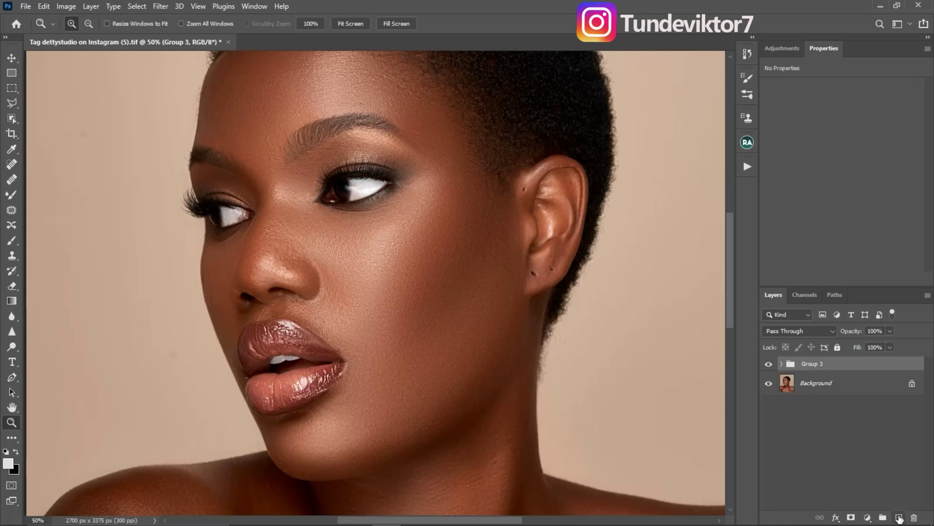
Add a new layer above Group 3 and fill it with 50% Gray.
left_click(899, 518)
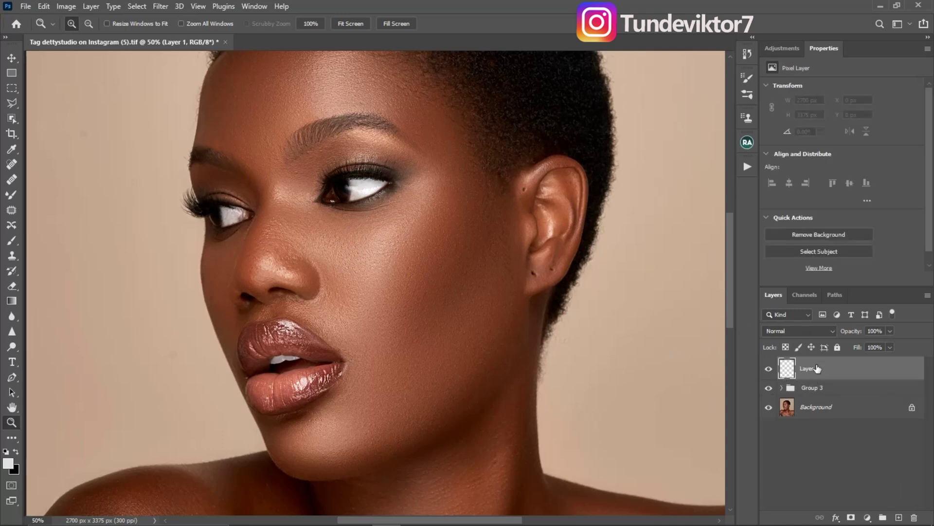
left_click(44, 7)
left_click(96, 188)
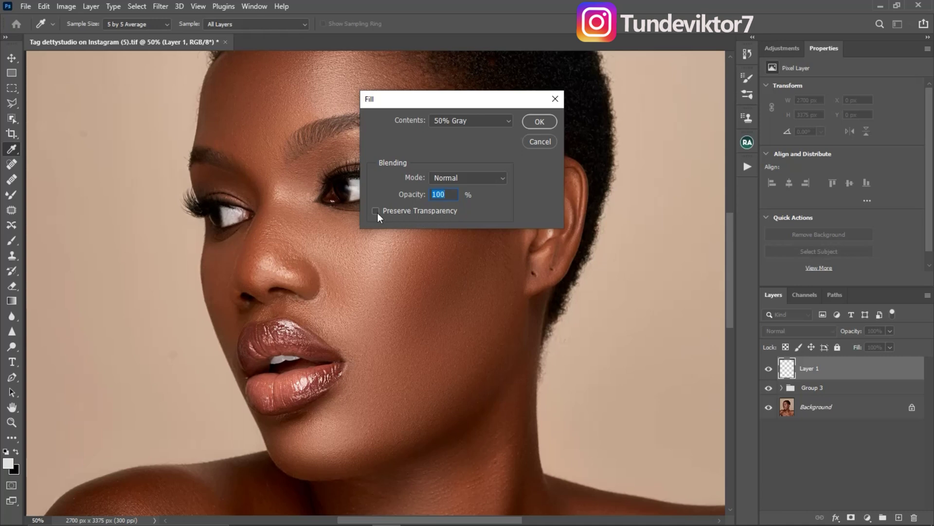
left_click(536, 121)
Fit the whole gray canvas in the window and reselect Layer 1.
key("z")
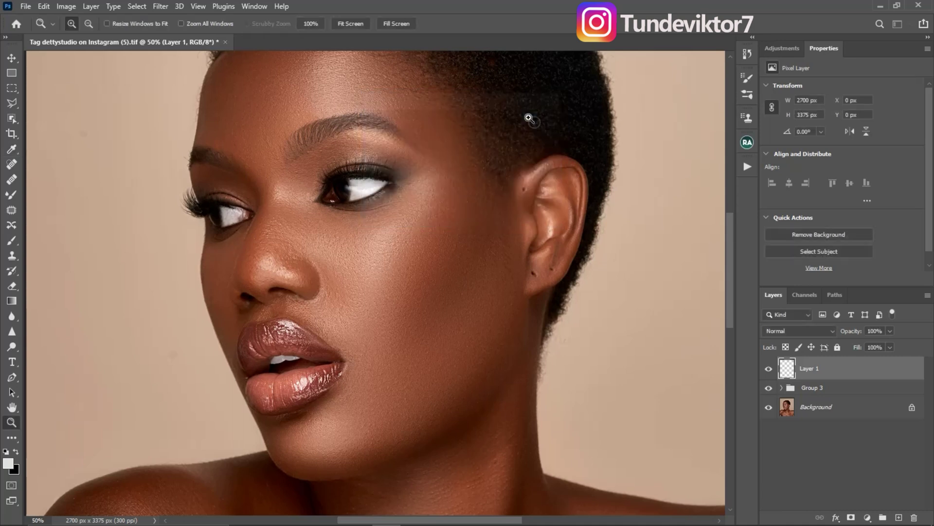
key("ctrl+minus")
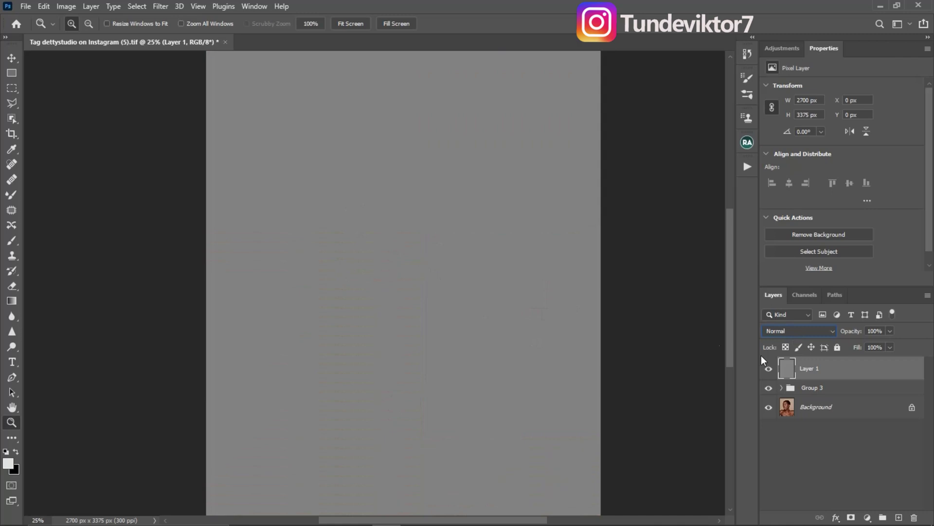
left_click(812, 435)
left_click(351, 24)
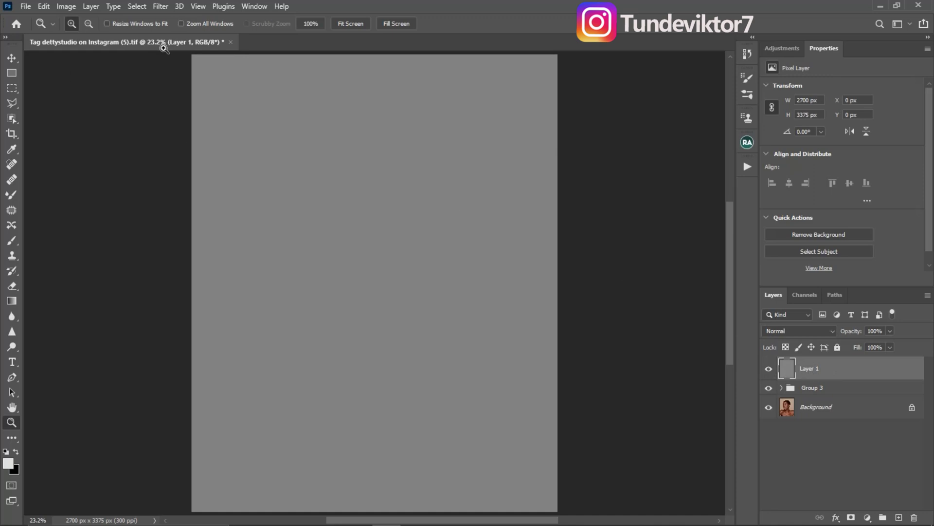
Convert Layer 1 for smart filters, suppressing the warning, and open the Camera Raw filter.
left_click(162, 7)
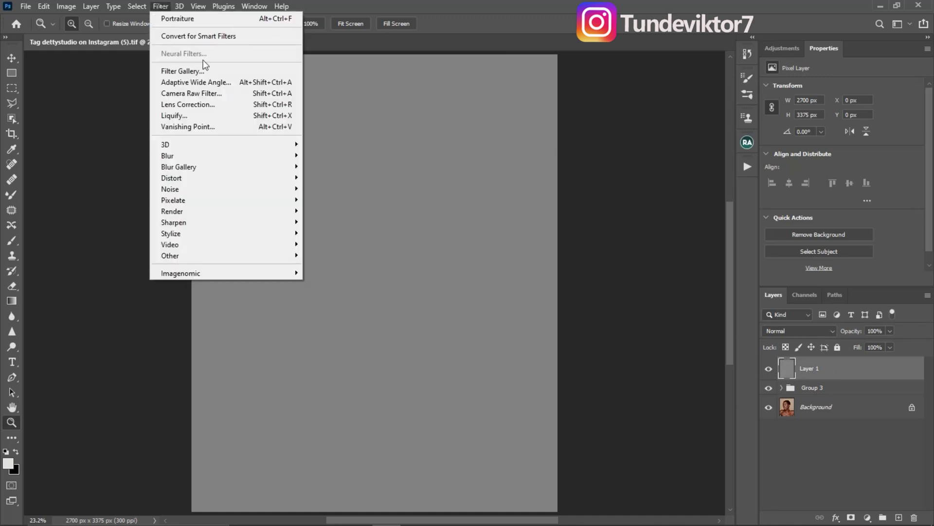
left_click(219, 35)
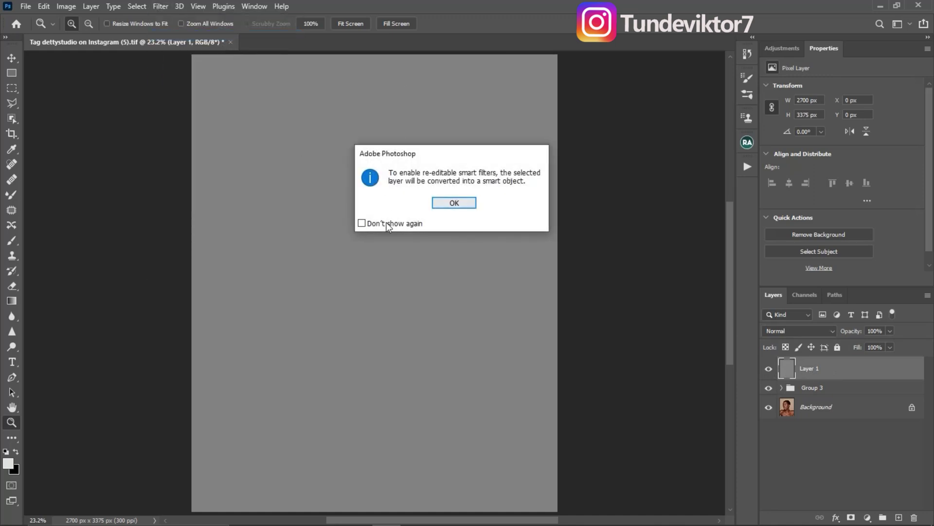
left_click(362, 222)
left_click(455, 204)
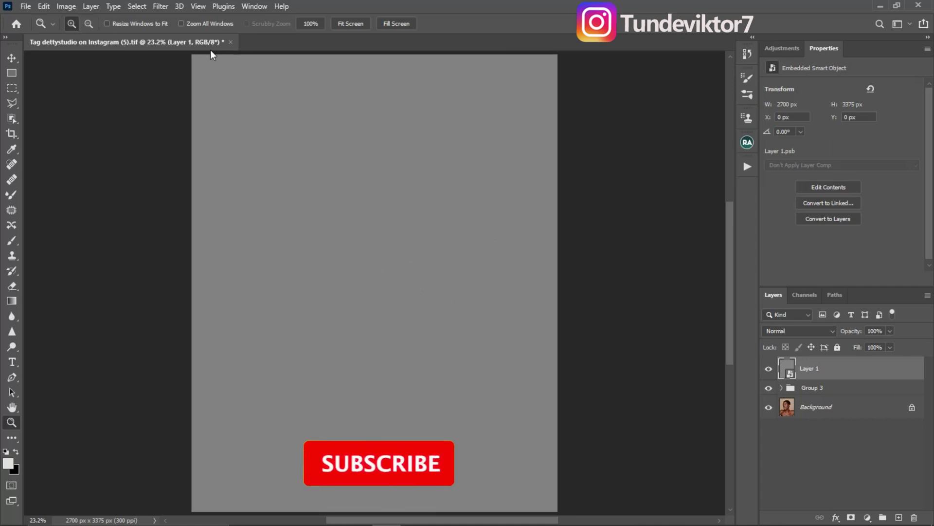
left_click(158, 8)
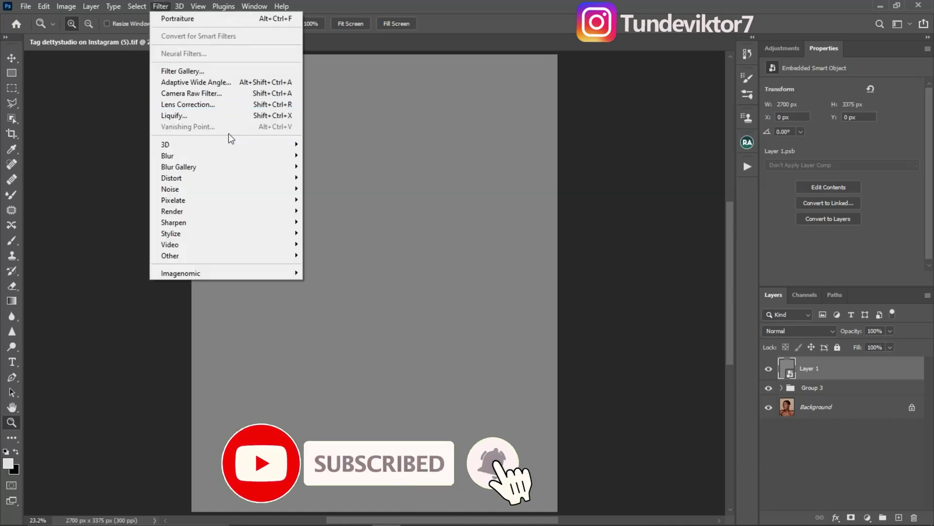
left_click(226, 95)
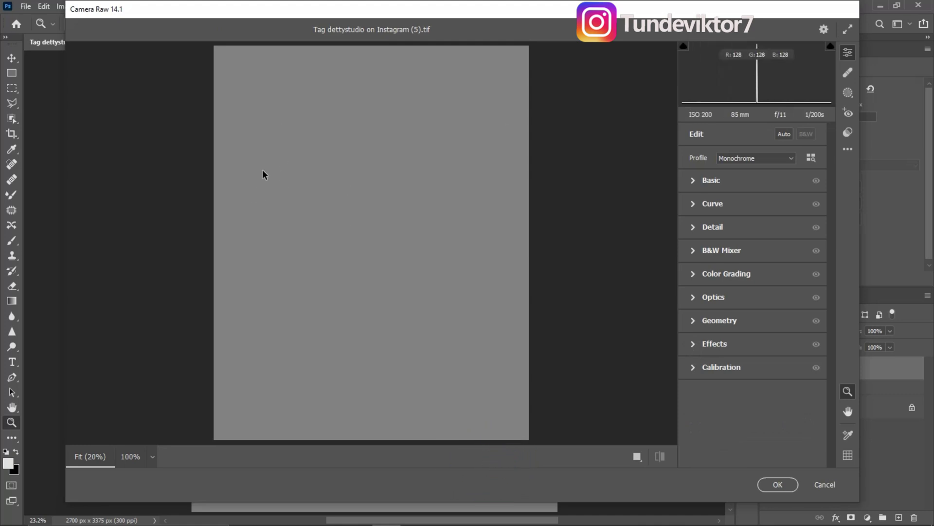
Apply Camera Raw grain to Layer 1 with Grain 75, Size 100 and Roughness 66.
left_click(693, 345)
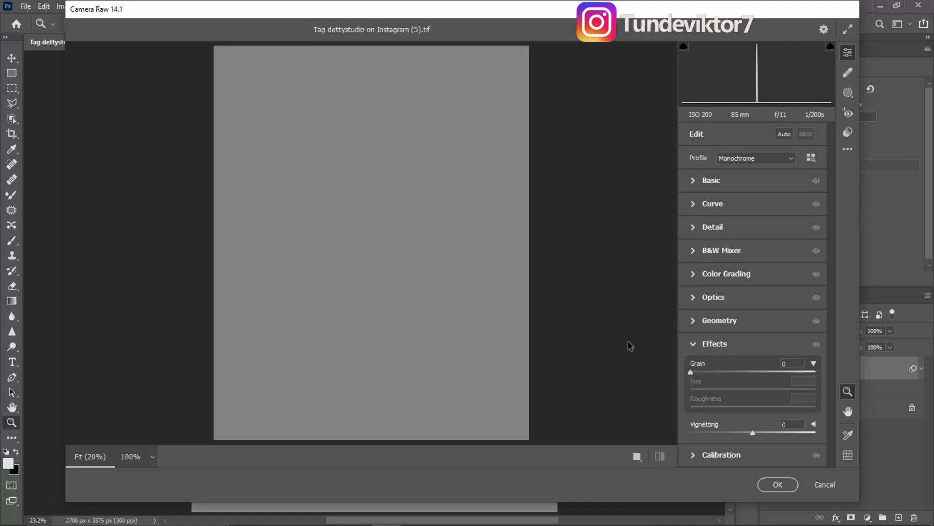
left_click_drag(691, 372, 782, 378)
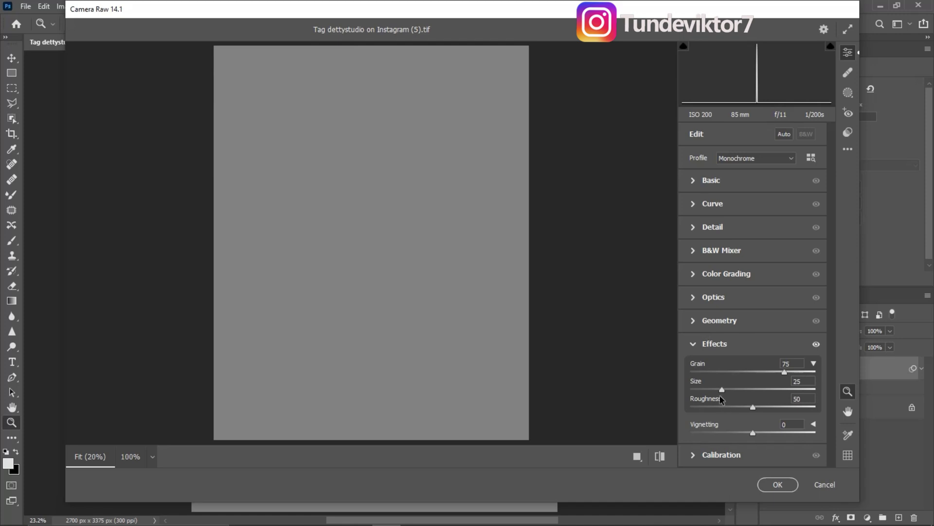
left_click(721, 390)
left_click_drag(753, 407, 764, 410)
left_click_drag(773, 409, 775, 408)
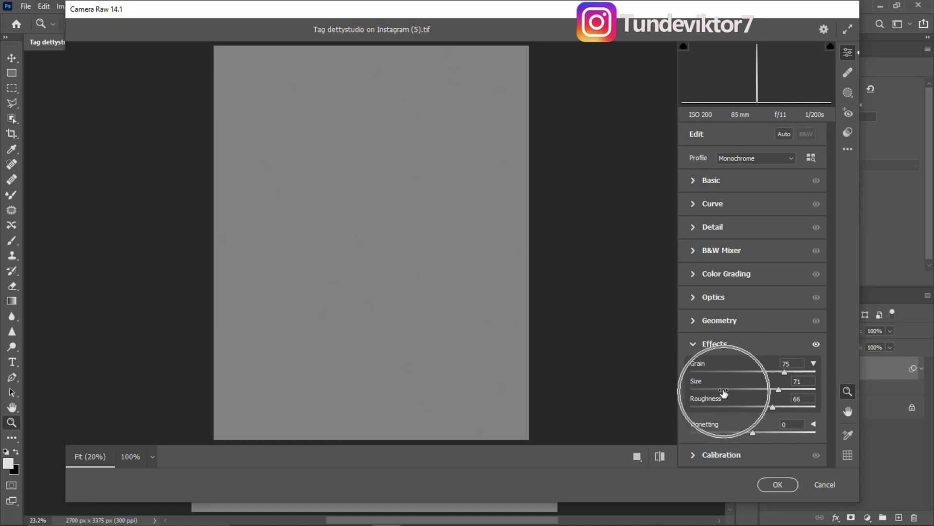
left_click_drag(779, 389, 886, 393)
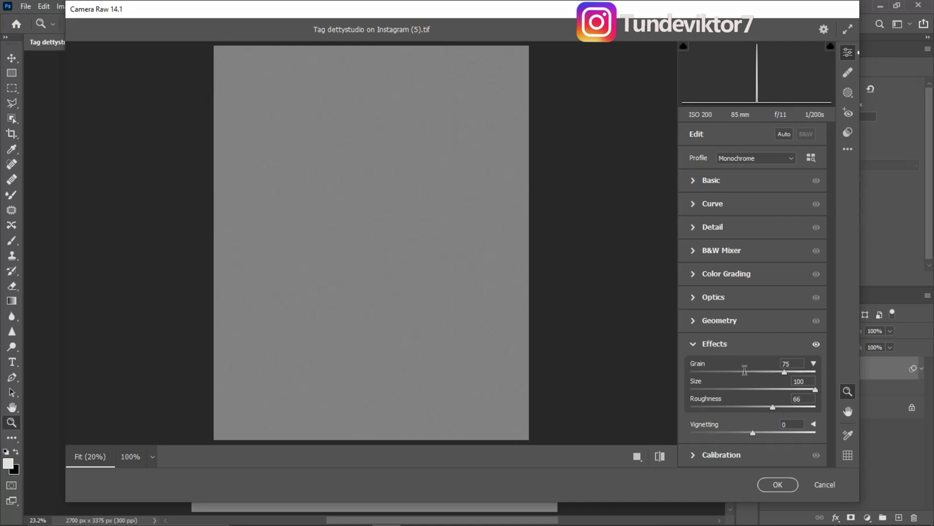
left_click(776, 485)
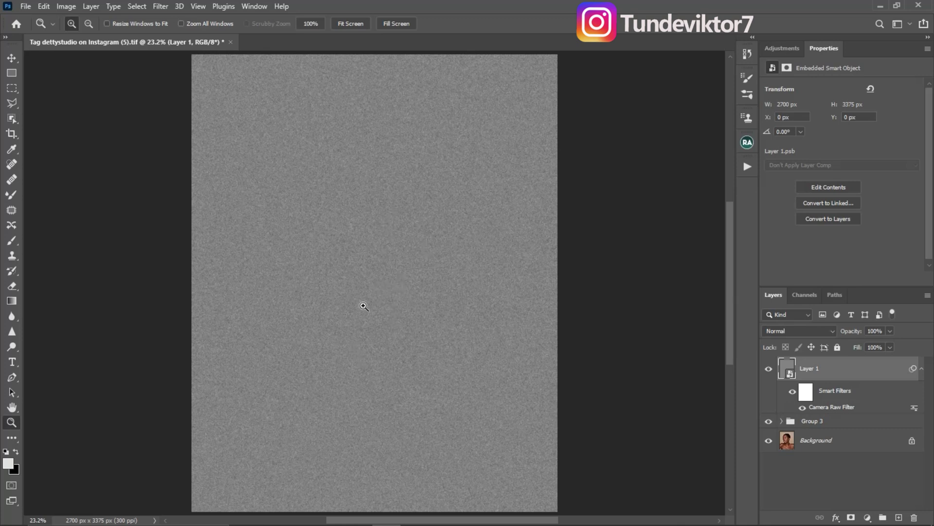
Set Layer 1's blend mode to Overlay and zoom to 50% on the cheek.
left_click(793, 330)
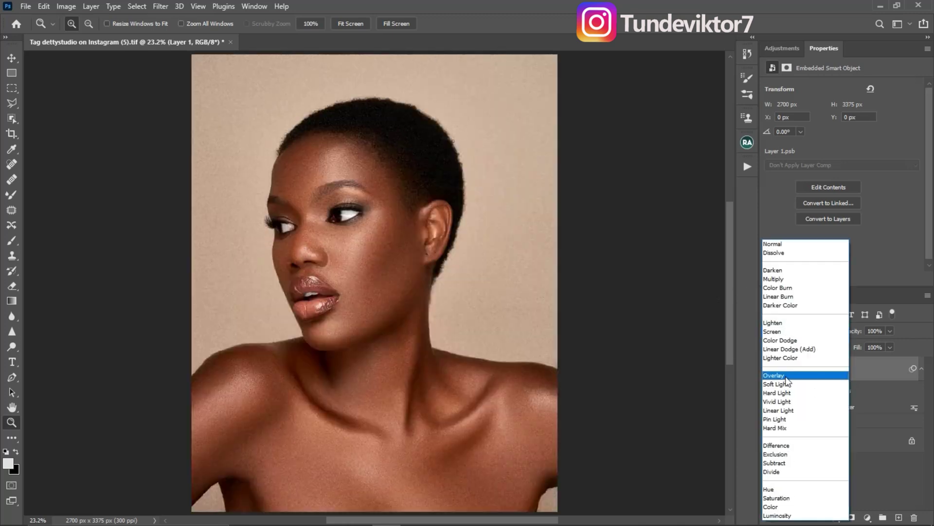
left_click(777, 376)
left_click(394, 256)
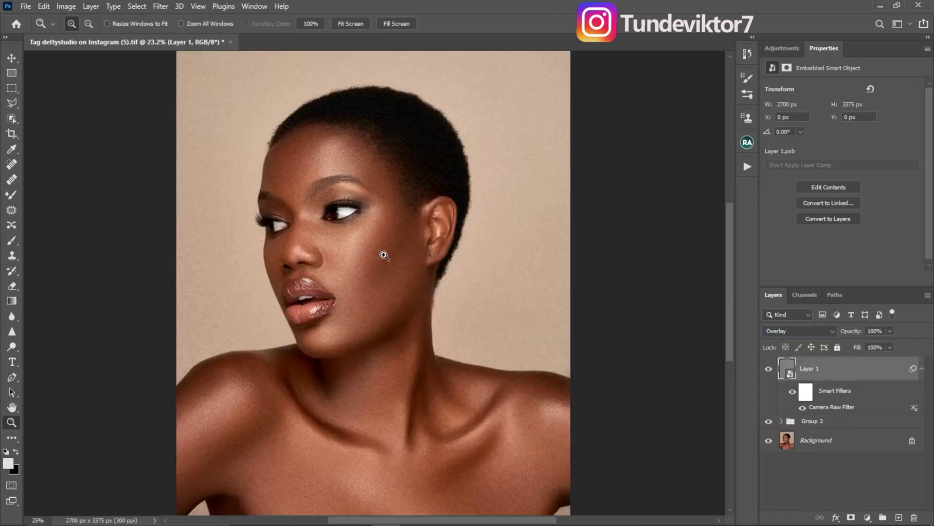
scroll(385, 224, "down", 2)
left_click(378, 217)
left_click(369, 210)
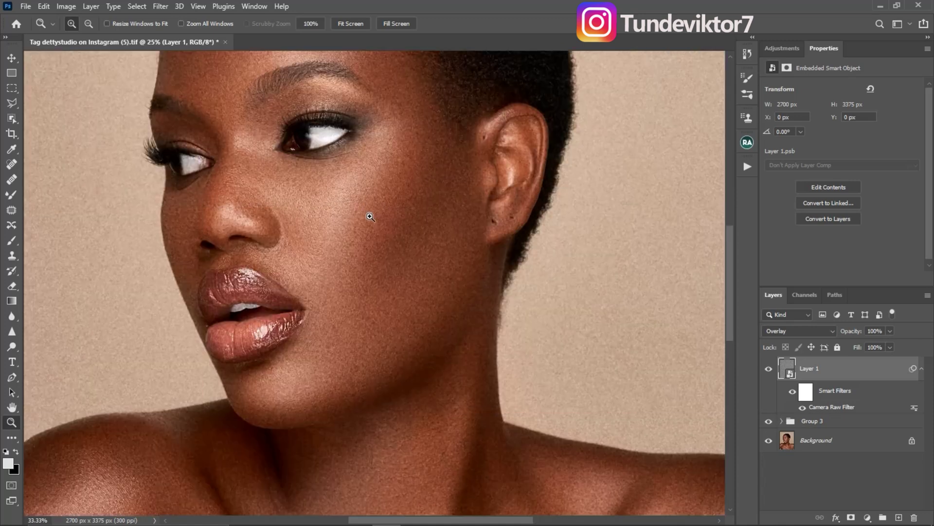
left_click_drag(411, 293, 424, 268)
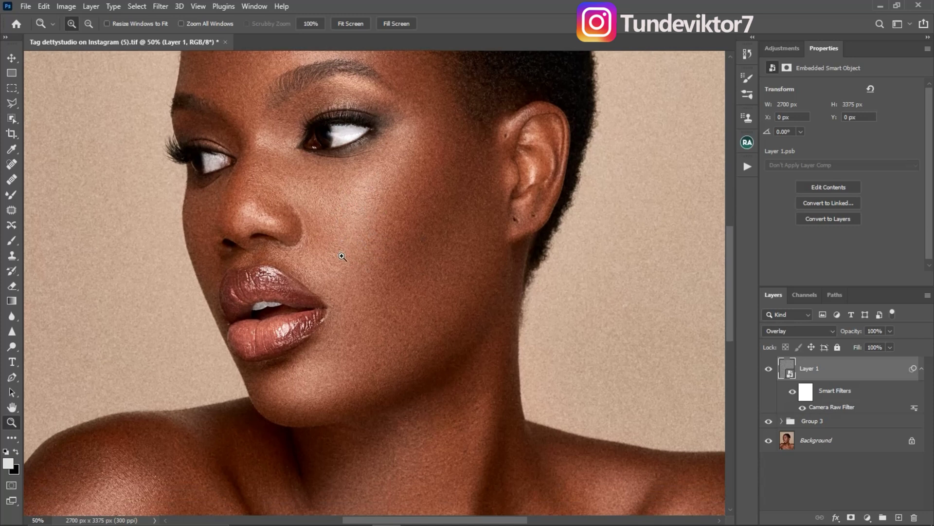
left_click(159, 6)
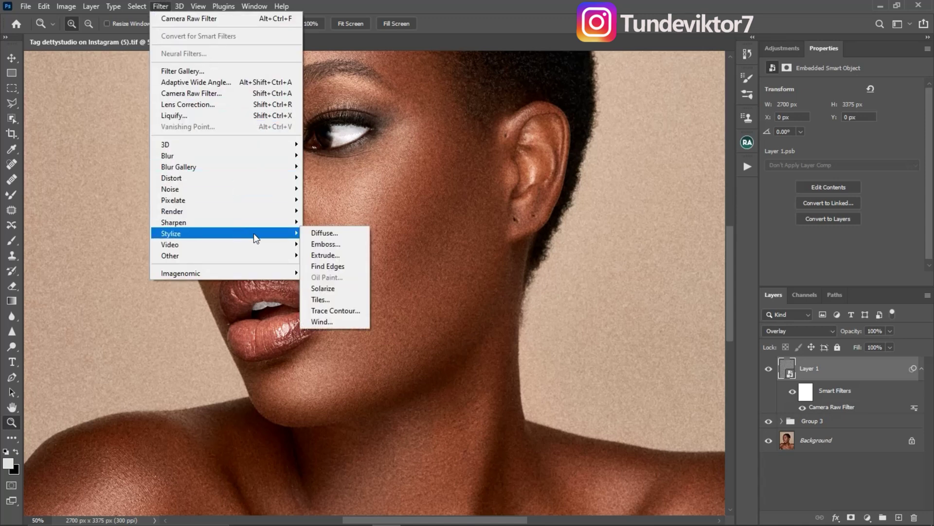
Add a Stylize > Emboss filter with Angle 159°, Height 2 pixels and Amount 114%.
left_click(326, 244)
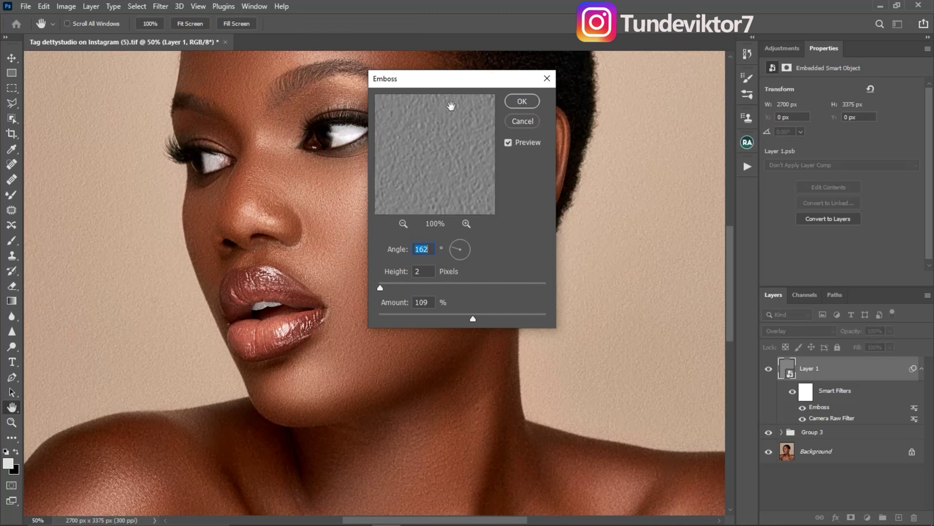
left_click_drag(447, 90, 561, 113)
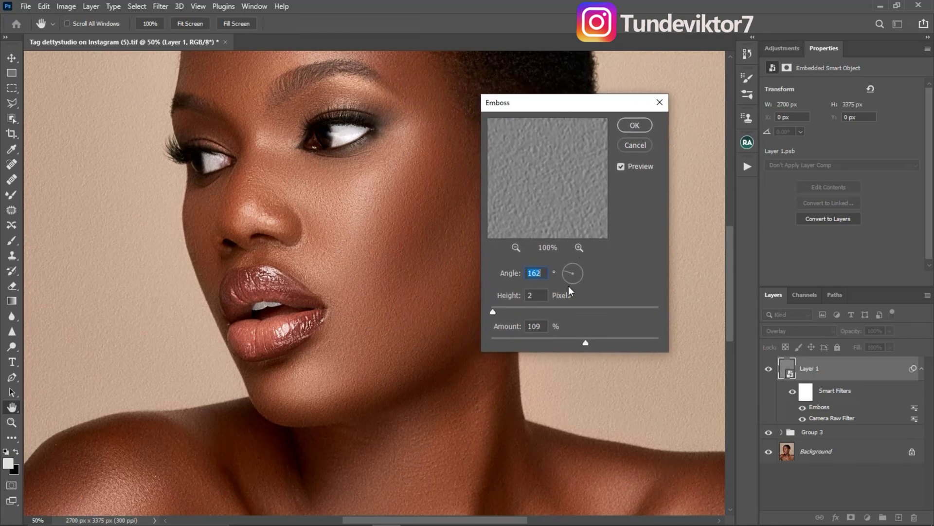
left_click_drag(565, 273, 567, 266)
left_click(572, 274)
left_click(569, 274)
left_click(567, 275)
left_click(567, 276)
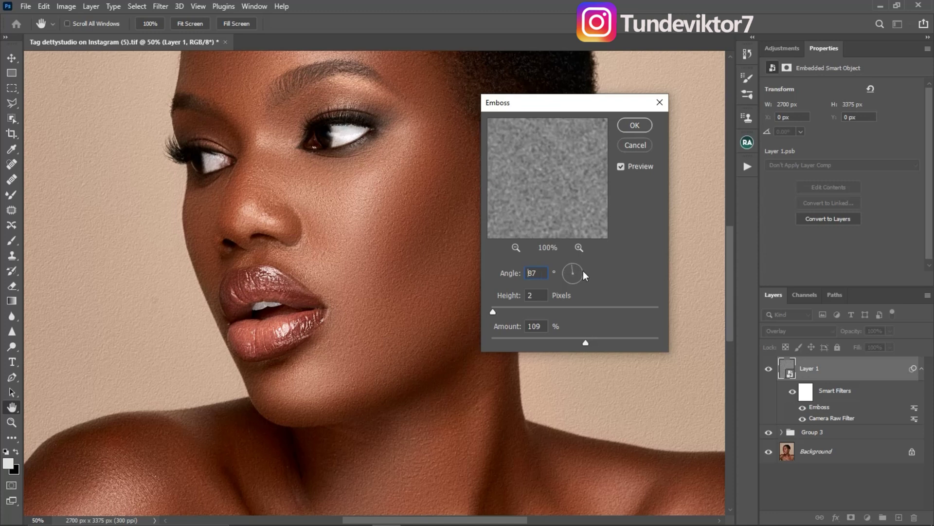
left_click(585, 276)
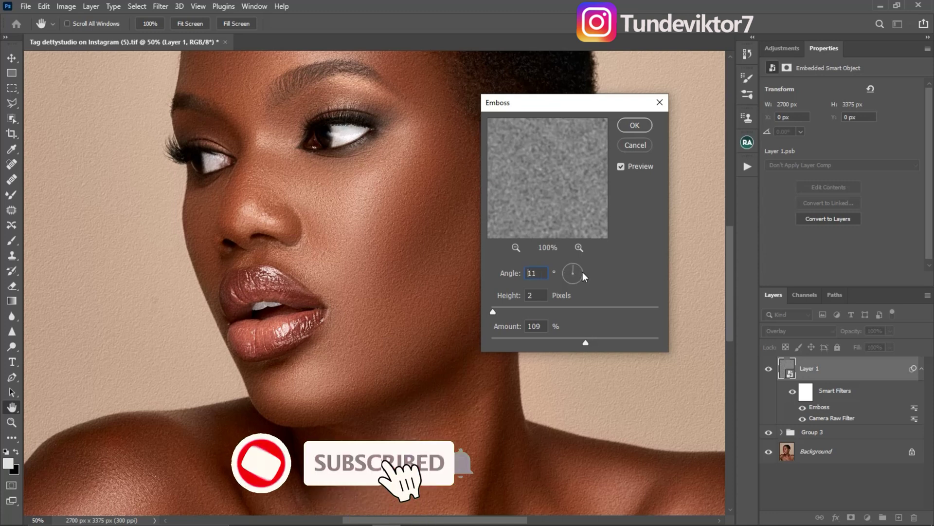
left_click_drag(585, 276, 567, 272)
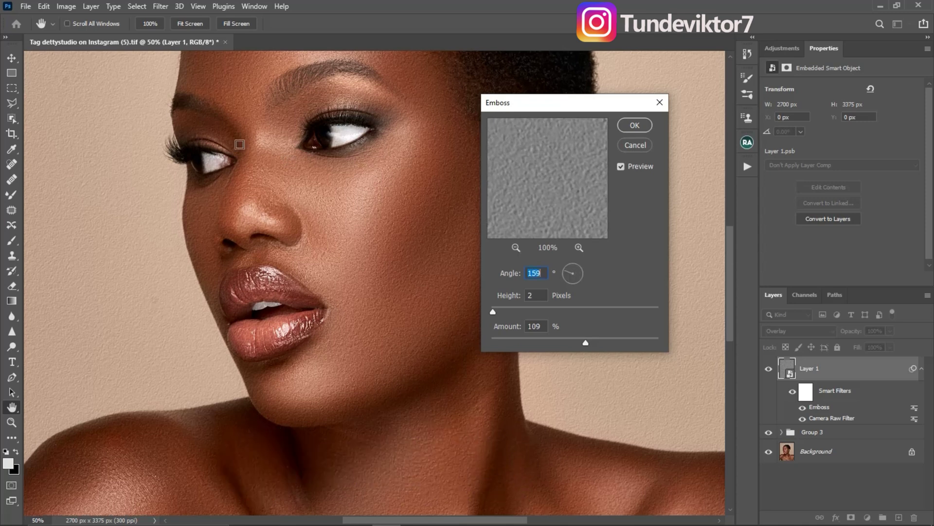
key("ctrl")
key("ctrl")
left_click_drag(587, 344, 588, 345)
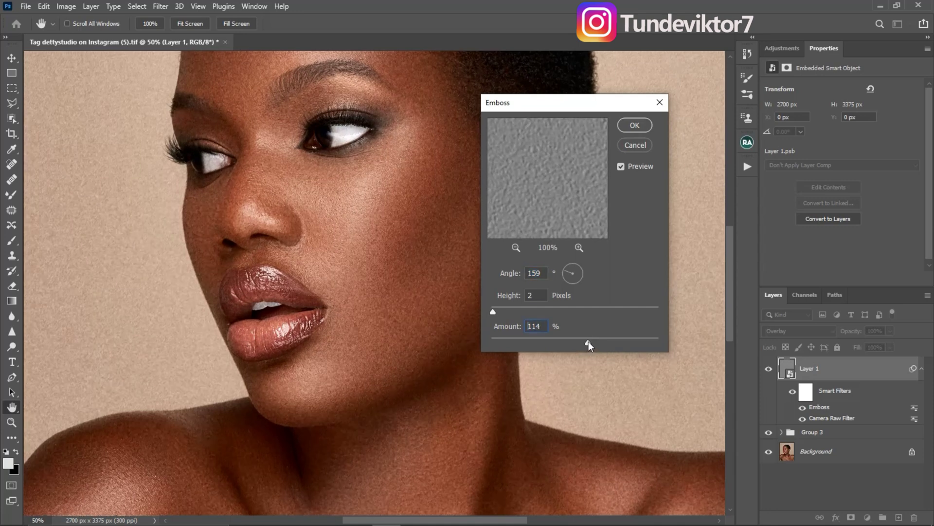
left_click(588, 343)
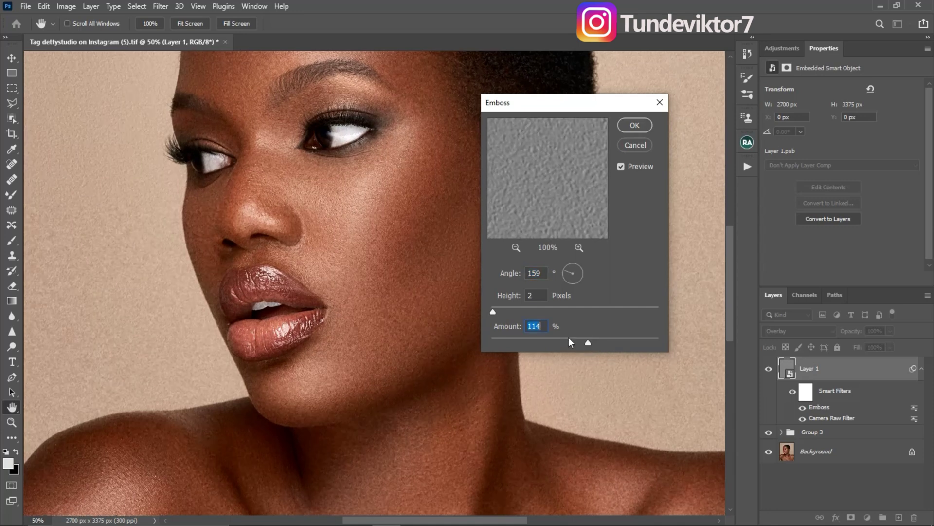
Apply the emboss, toggle Layer 1's visibility to compare, and zoom in on the cheek.
left_click(634, 126)
key("z")
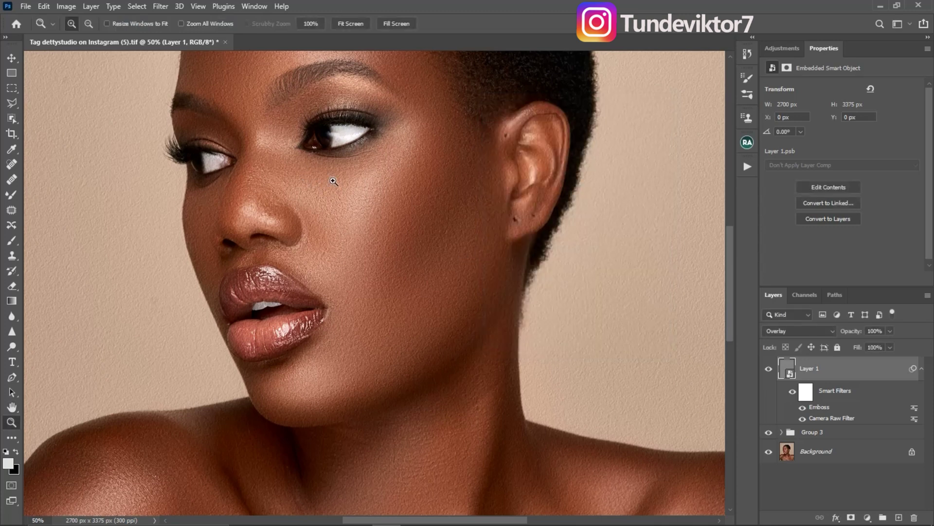
left_click(769, 369)
left_click(370, 228)
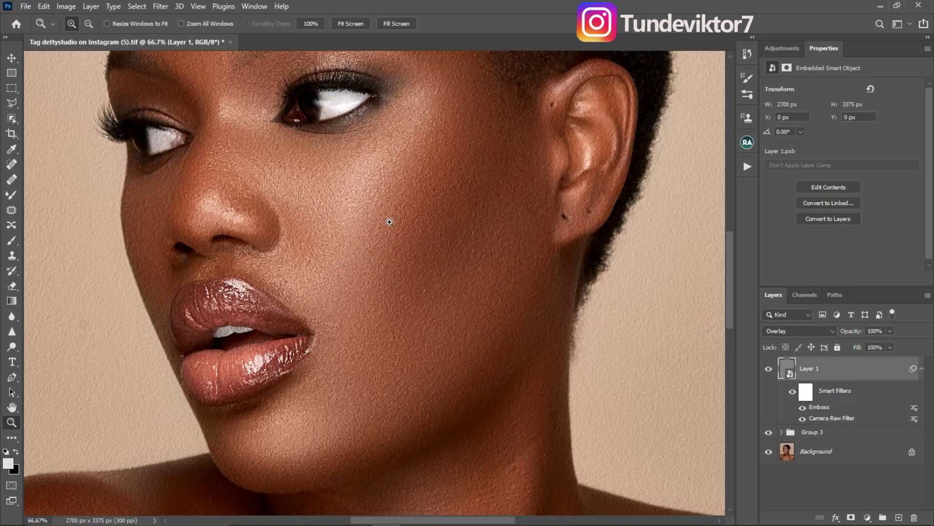
left_click(159, 6)
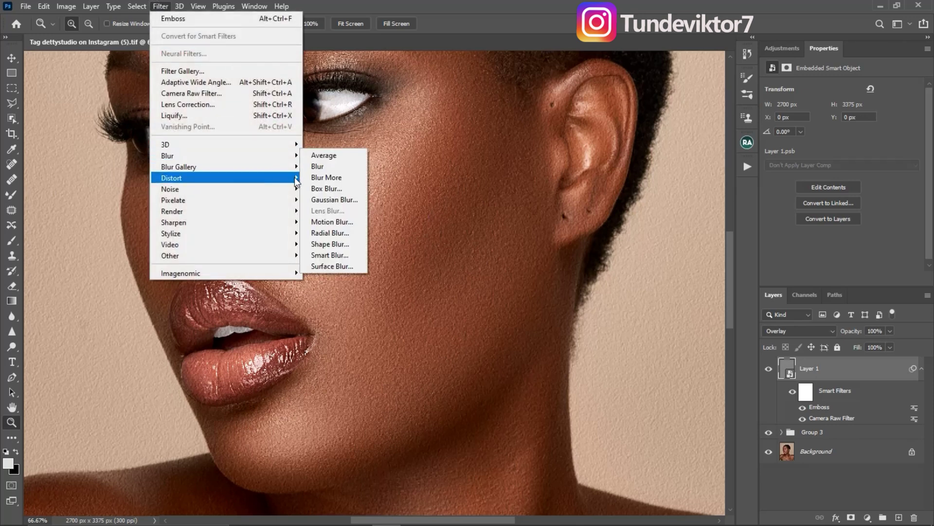
Apply a Gaussian Blur with a 1.0-pixel radius to Layer 1.
left_click(328, 199)
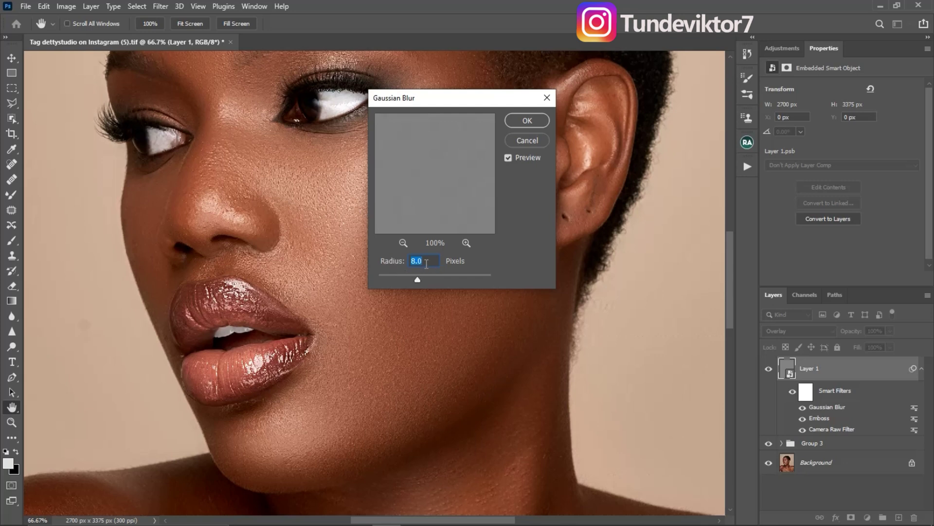
type("1.0z")
left_click(518, 124)
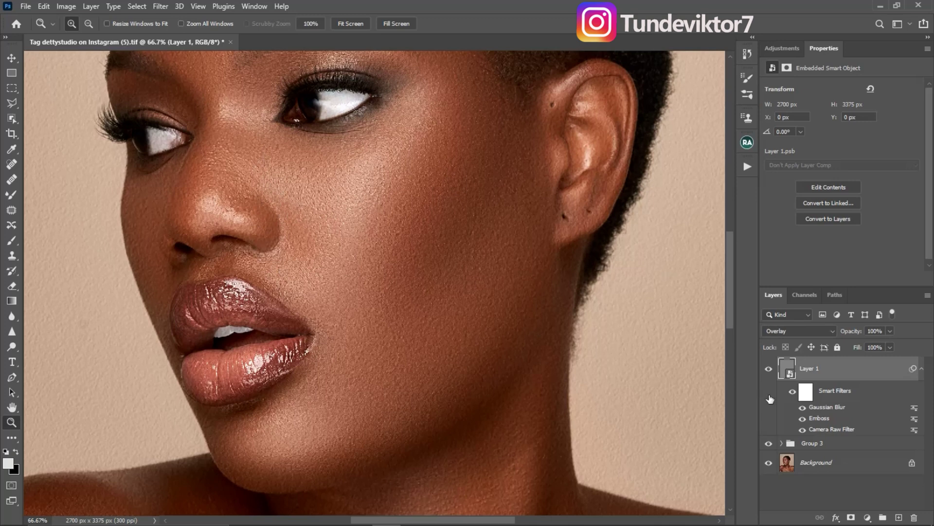
Toggle Layer 1 off and on to compare, then zoom out to 50% on the face.
left_click(768, 369)
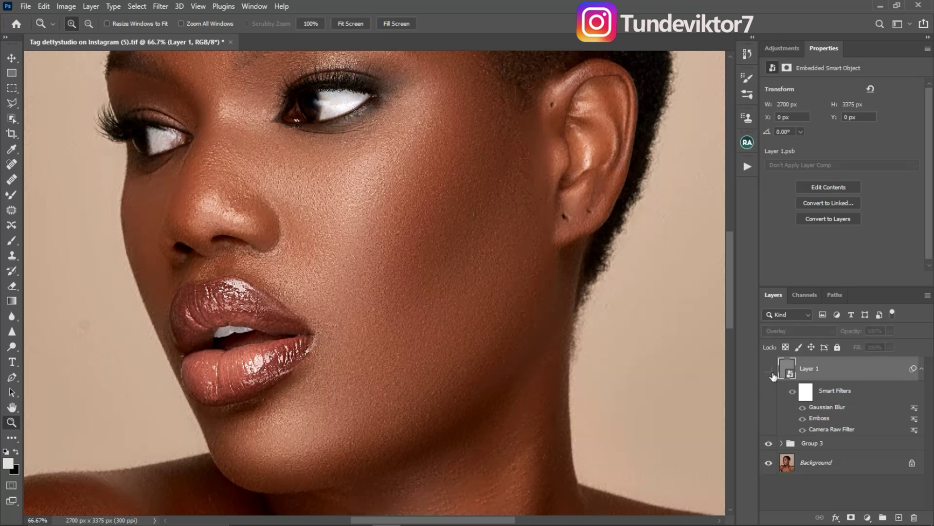
left_click(769, 368)
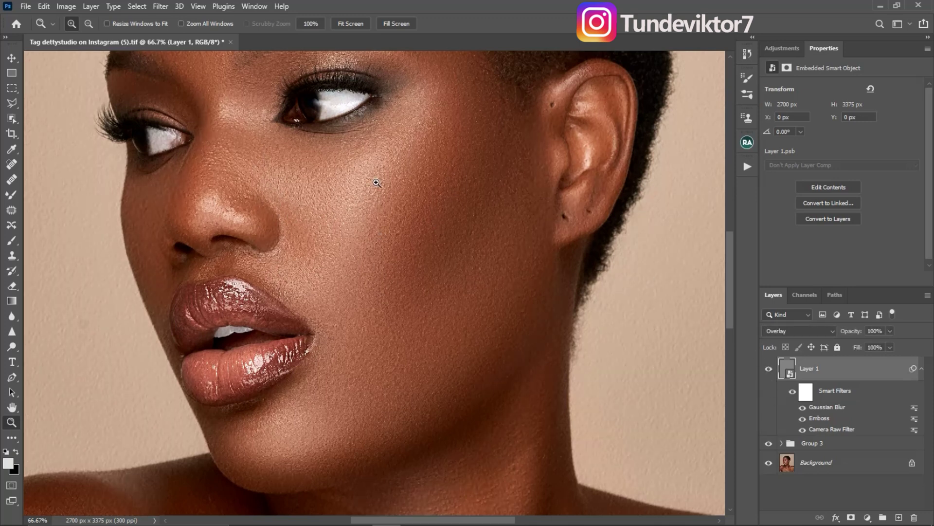
left_click_drag(310, 203, 341, 267)
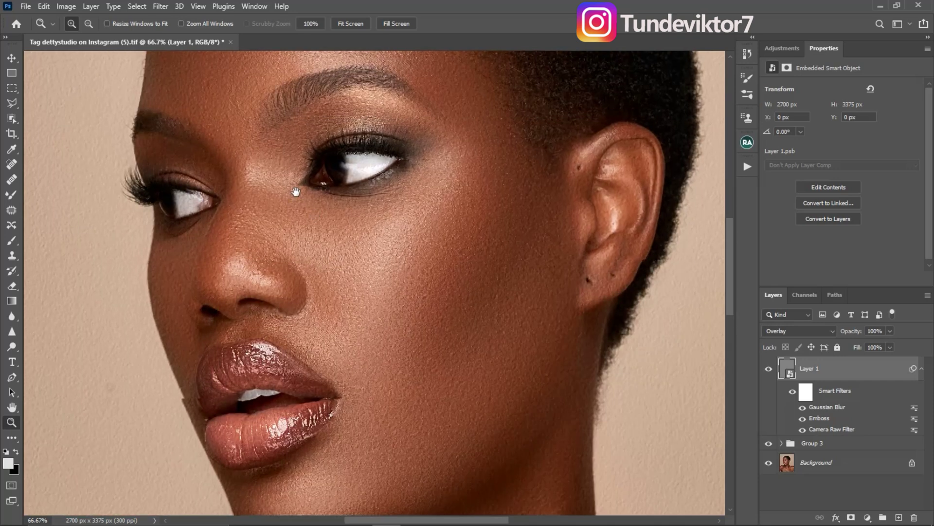
left_click(334, 271, "alt")
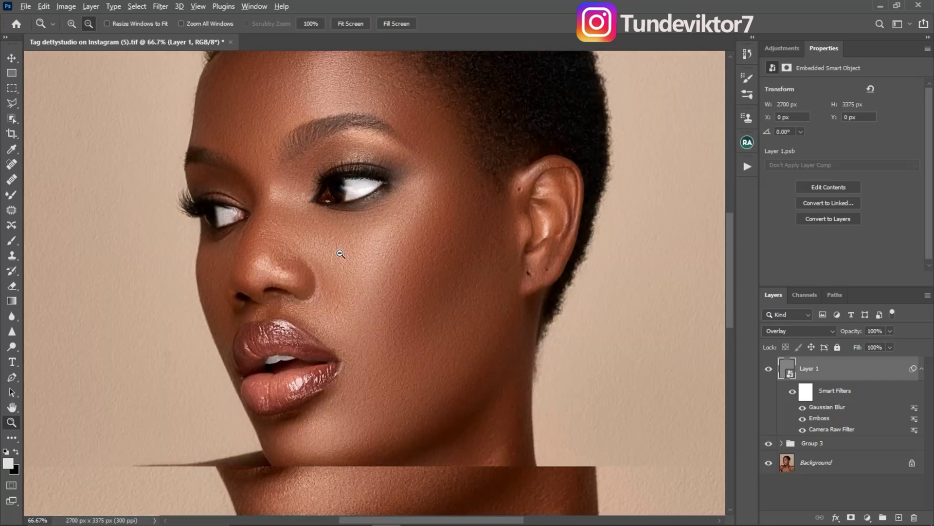
left_click_drag(363, 279, 359, 242)
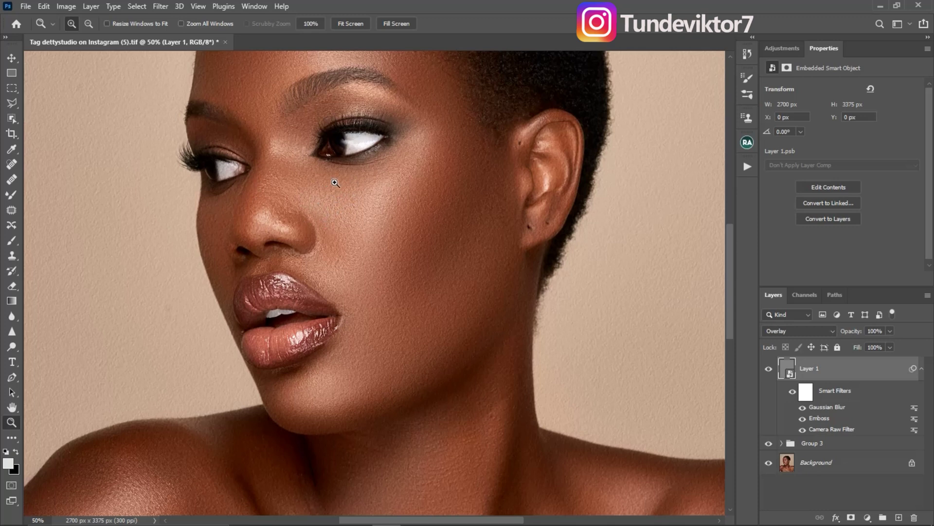
Add a layer mask to Layer 1, invert it to black, and zoom in on the face.
left_click(851, 517)
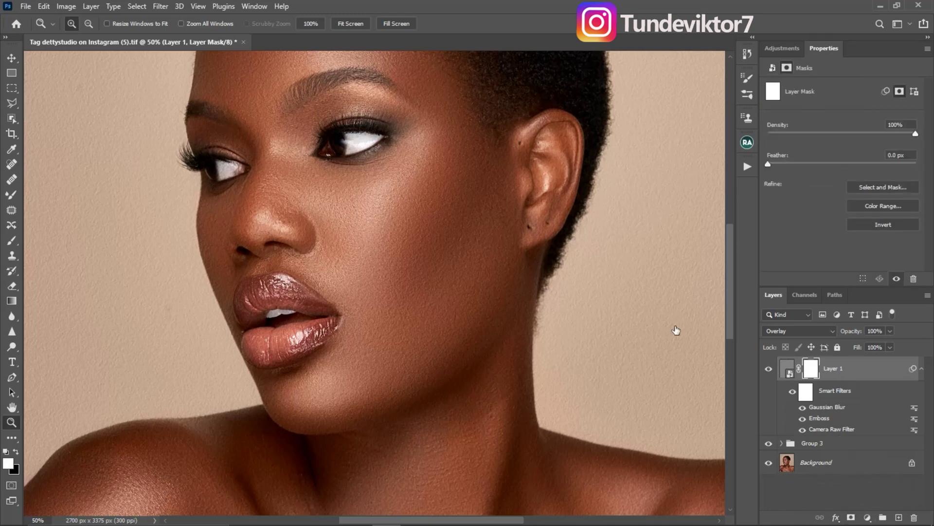
key("ctrl+i")
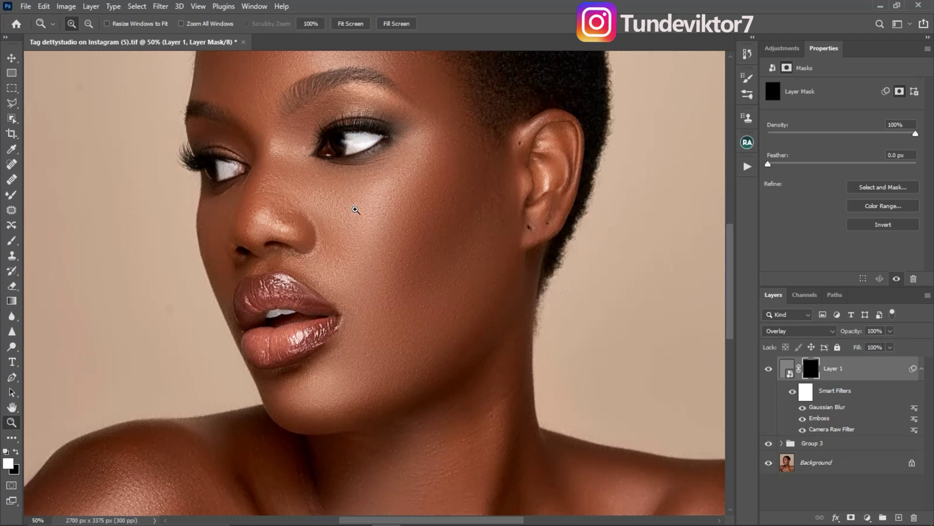
left_click_drag(358, 165, 376, 201)
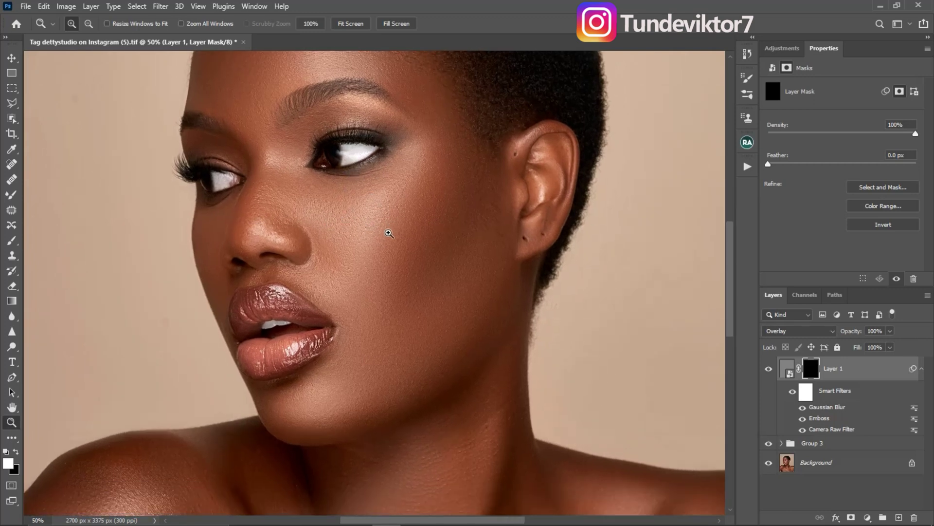
left_click(360, 236)
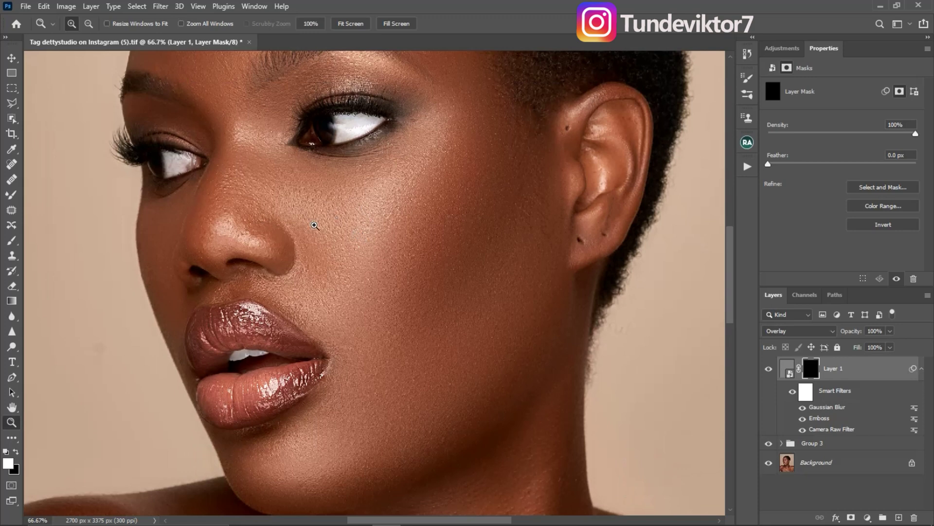
left_click(11, 240)
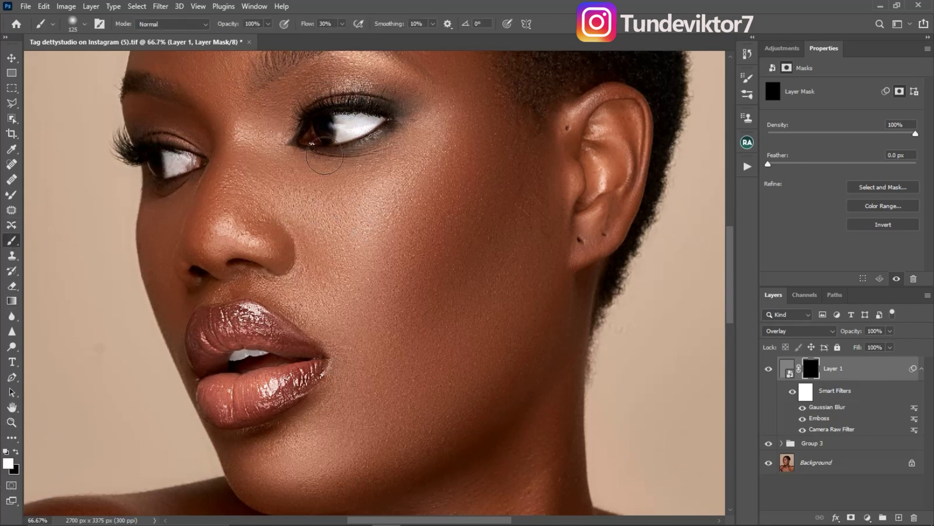
Set brush flow to 20% and paint the texture back onto the cheek.
left_click(333, 24)
type("2")
key("Return")
key("bracketright")
key("bracketright")
key("bracketright")
key("bracketleft")
key("bracketleft")
key("bracketleft")
key("bracketleft")
key("bracketleft")
key("bracketleft")
key("bracketleft")
key("bracketright")
key("bracketright")
key("bracketright")
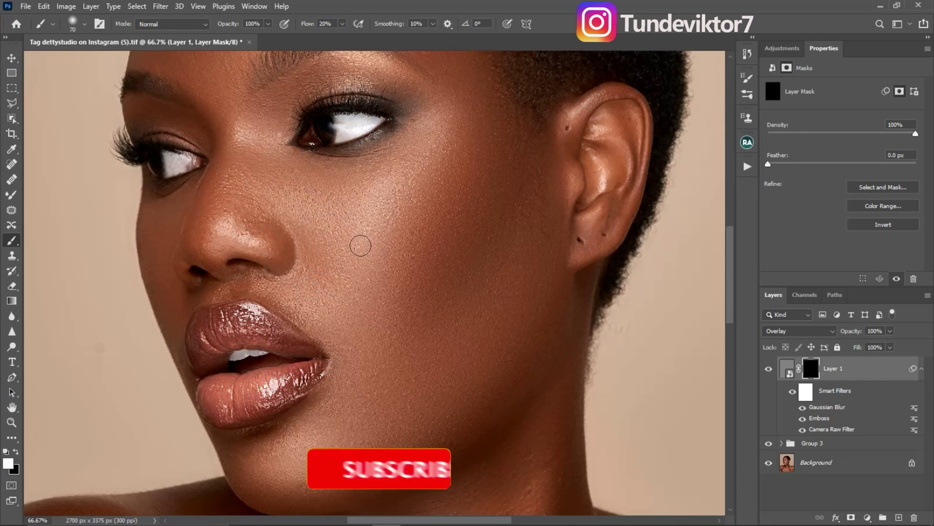
key("bracketright")
key("bracketright")
key("bracketright")
key("bracketright")
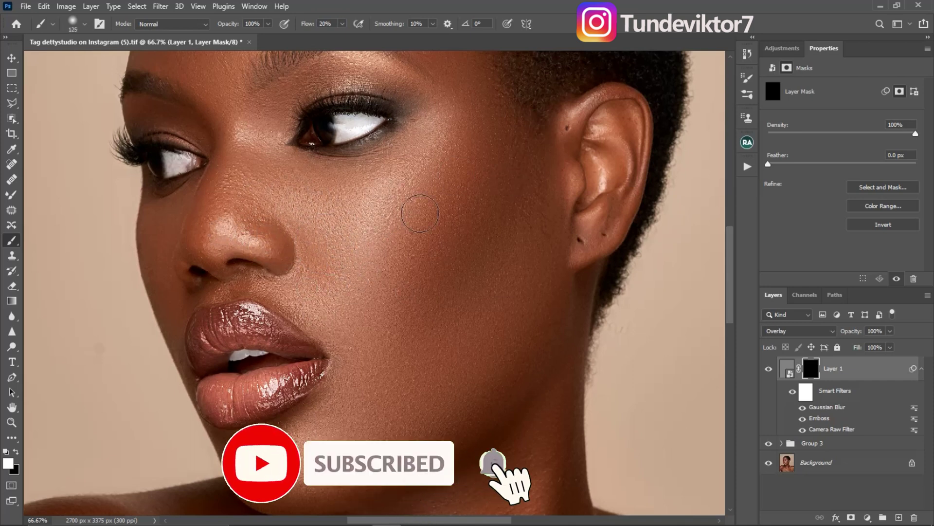
key("bracketleft")
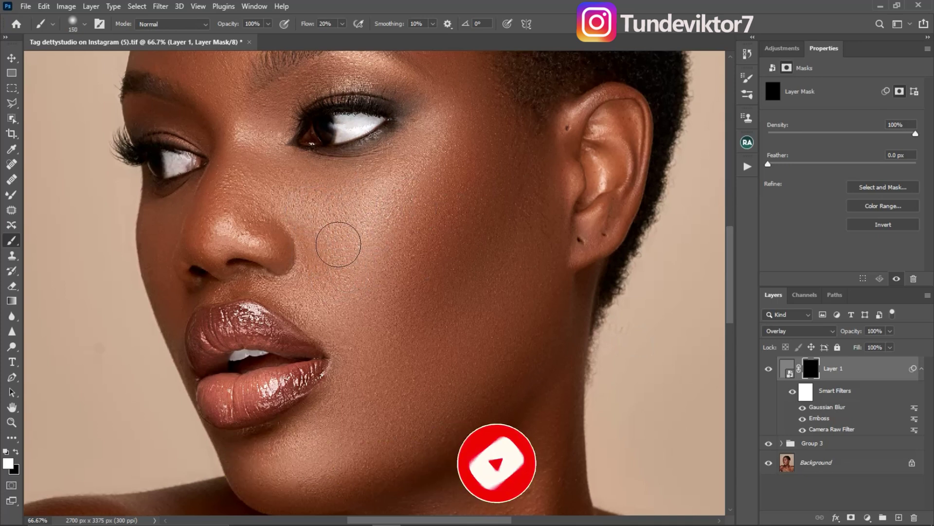
mouse_move(324, 252)
left_mouse_down()
mouse_move(356, 273)
mouse_move(362, 229)
mouse_move(327, 271)
mouse_move(341, 278)
mouse_move(368, 269)
mouse_move(328, 220)
left_mouse_up()
Paint texture onto the nose tip, upper lip, around the eye, nostril and forehead.
key("bracketleft")
key("bracketleft")
key("bracketleft")
key("bracketleft")
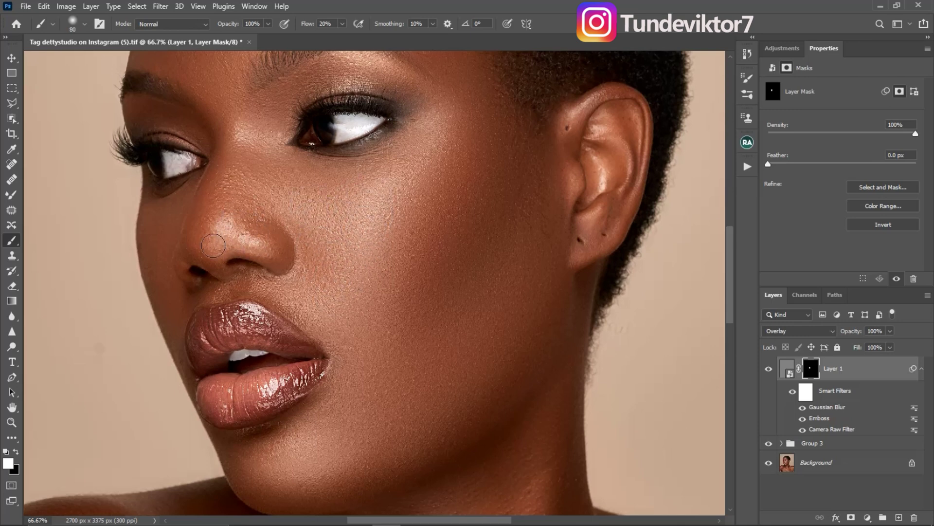
key("bracketright")
key("bracketleft")
key("bracketleft")
key("bracketright")
key("bracketright")
key("bracketright")
key("bracketright")
key("bracketright")
key("bracketleft")
key("bracketleft")
key("bracketleft")
key("bracketleft")
key("bracketright")
key("bracketright")
key("bracketleft")
key("bracketleft")
key("bracketleft")
key("bracketleft")
key("bracketleft")
key("bracketright")
key("bracketright")
key("bracketright")
key("bracketright")
key("bracketright")
key("bracketright")
key("bracketright")
key("bracketright")
Paint texture over the lips, chin, neck and collarbones, then zoom back out to 50%.
left_click_drag(399, 297, 436, 151)
key("bracketleft")
key("bracketleft")
key("bracketleft")
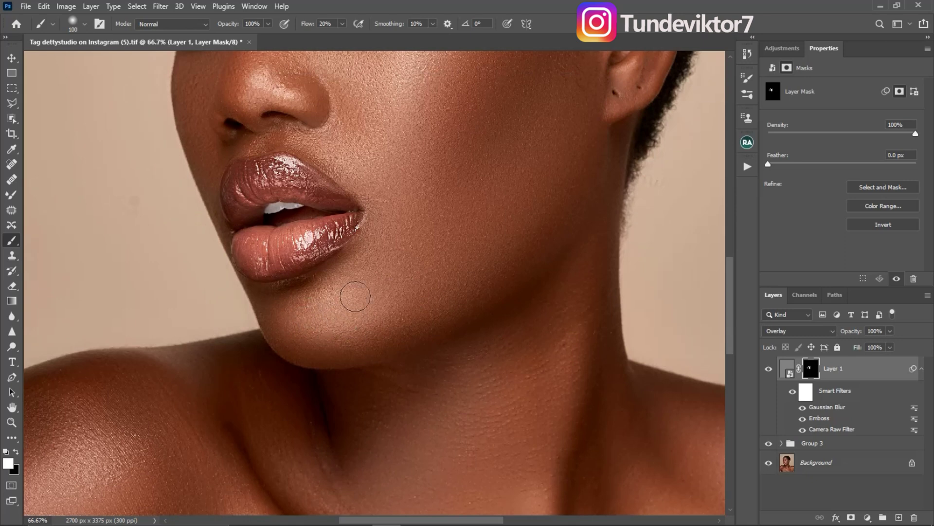
mouse_move(438, 369)
left_mouse_down()
mouse_move(402, 229)
mouse_move(373, 227)
left_mouse_up()
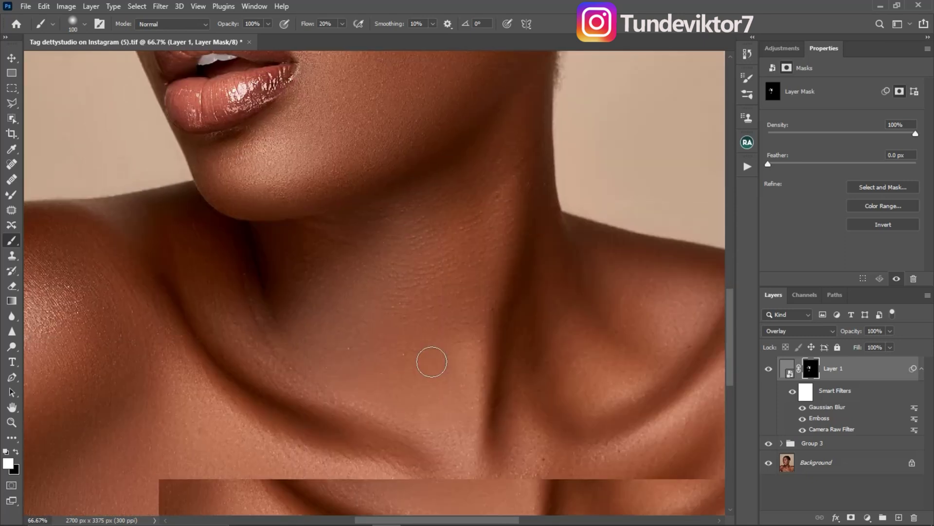
key("bracketright")
key("bracketright")
key("bracketright")
key("bracketright")
key("bracketright")
key("bracketright")
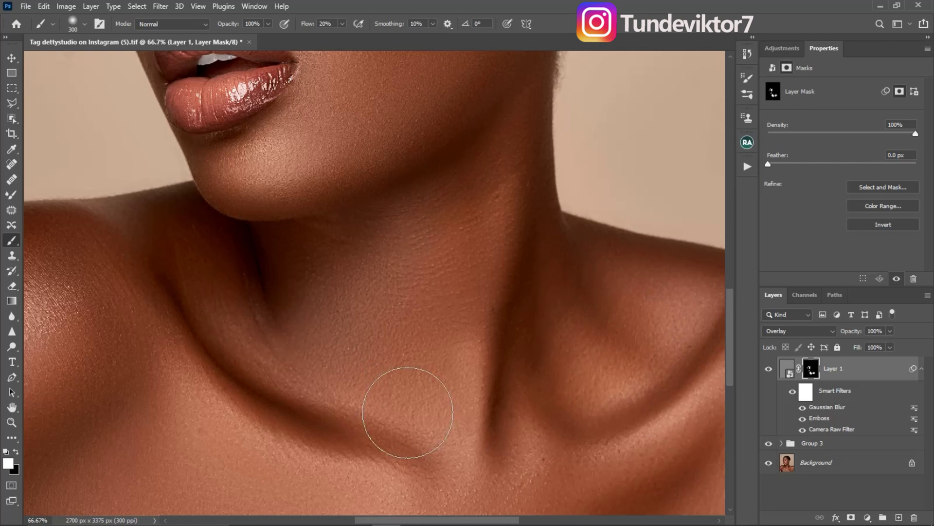
key("z")
left_click(381, 376, "alt")
left_click_drag(383, 314, 388, 424)
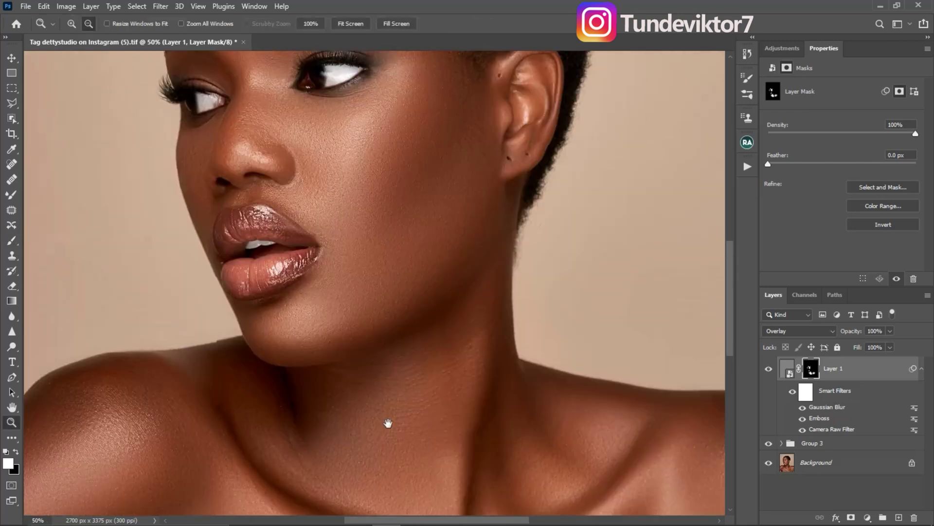
Compare Layer 1 on and off, feather its mask to 2.7 px and set opacity to 74%.
left_click(768, 369)
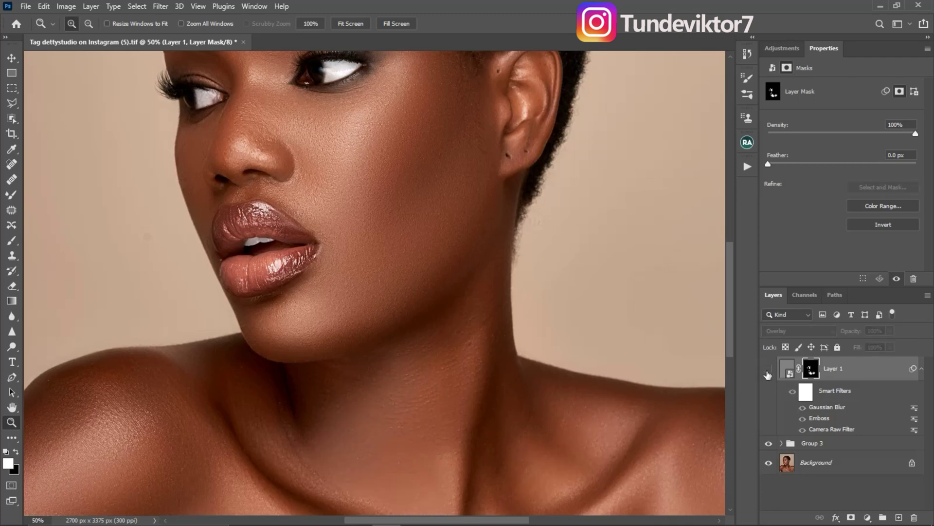
left_click(769, 370)
left_click(768, 369)
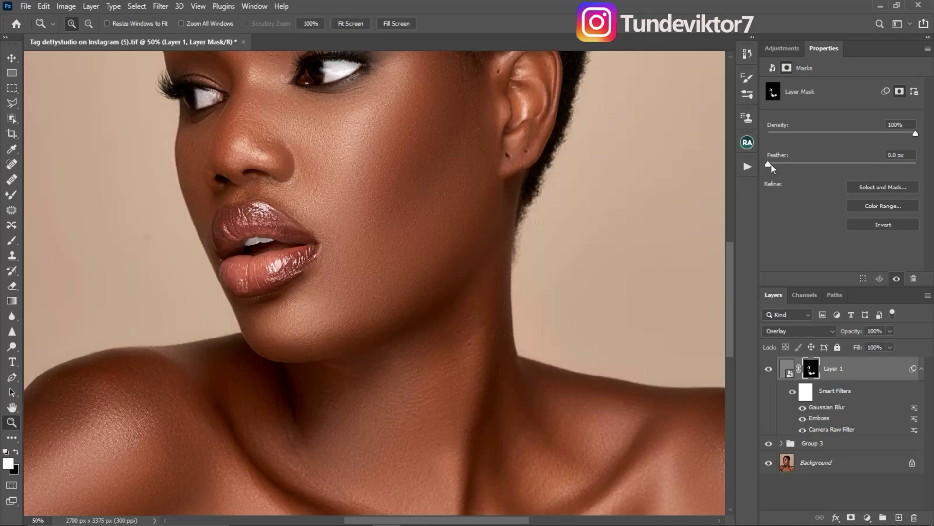
left_click_drag(771, 165, 785, 165)
left_click(889, 332)
Zoom out to 33.3% so the whole portrait is in view.
left_click(386, 257, "alt")
left_click_drag(388, 267, 385, 298)
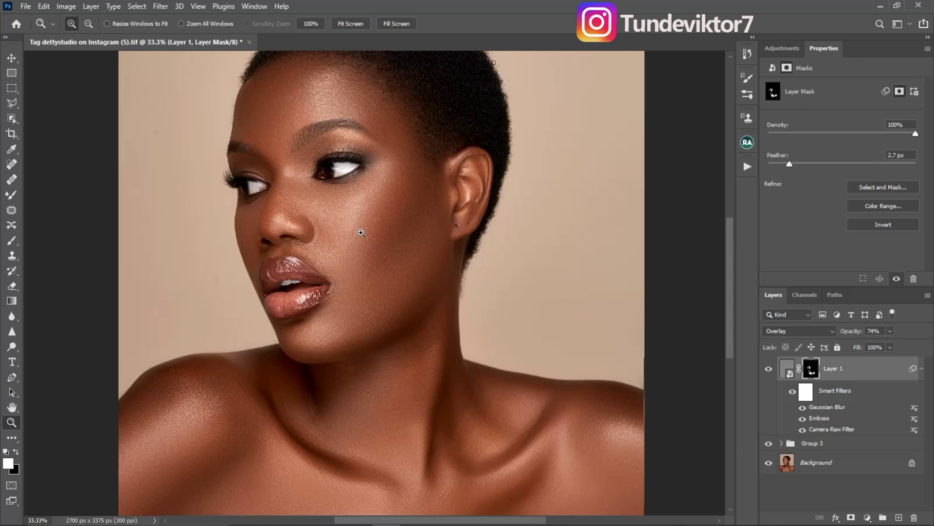
left_click_drag(391, 279, 390, 228)
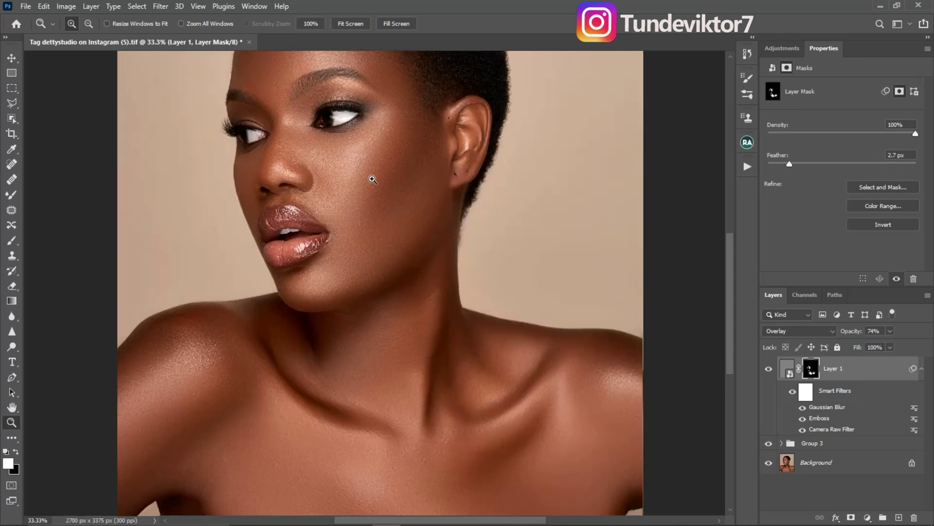
left_click_drag(369, 190, 370, 269)
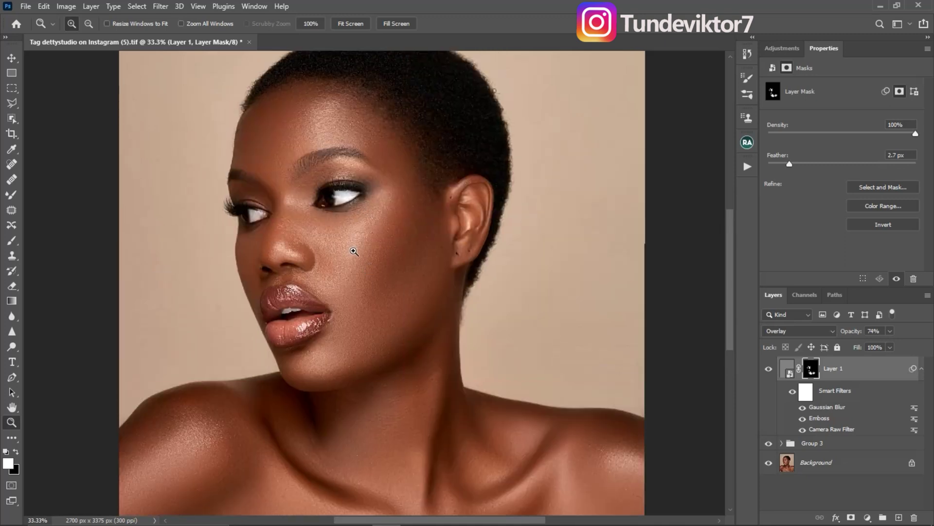